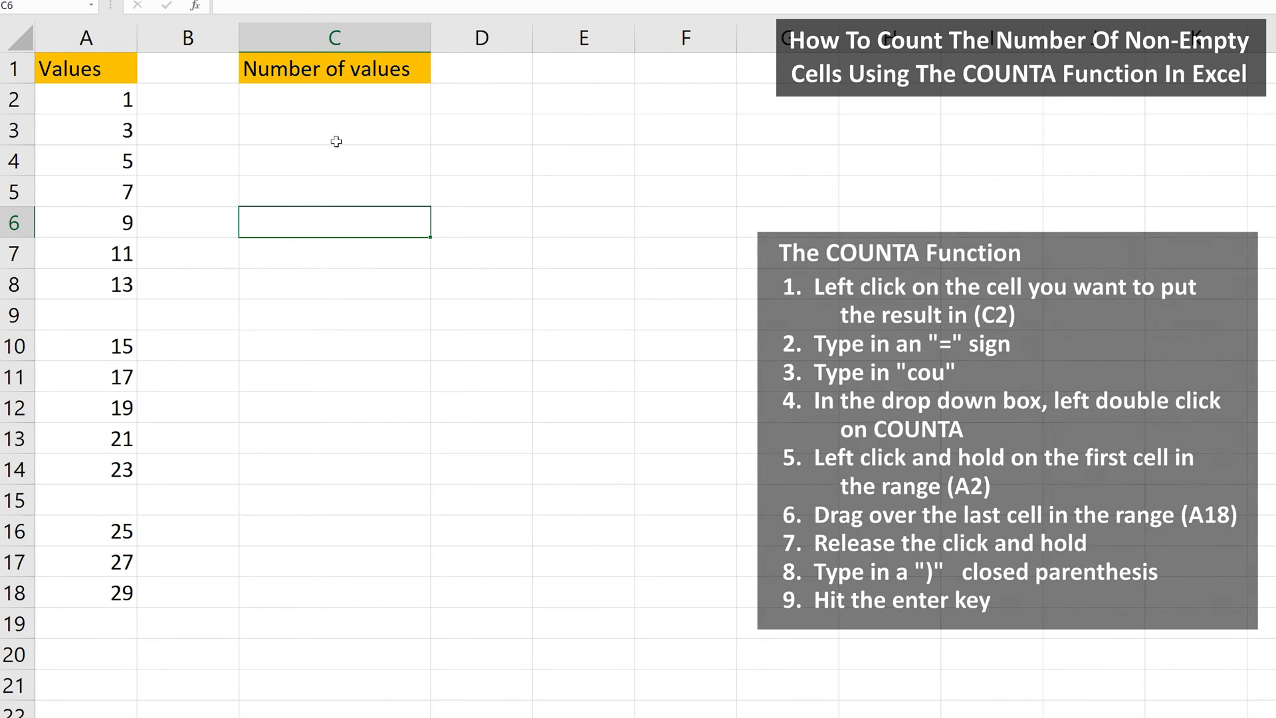
Select C2 and insert COUNTA from the formula autocomplete list.
left_click(338, 103)
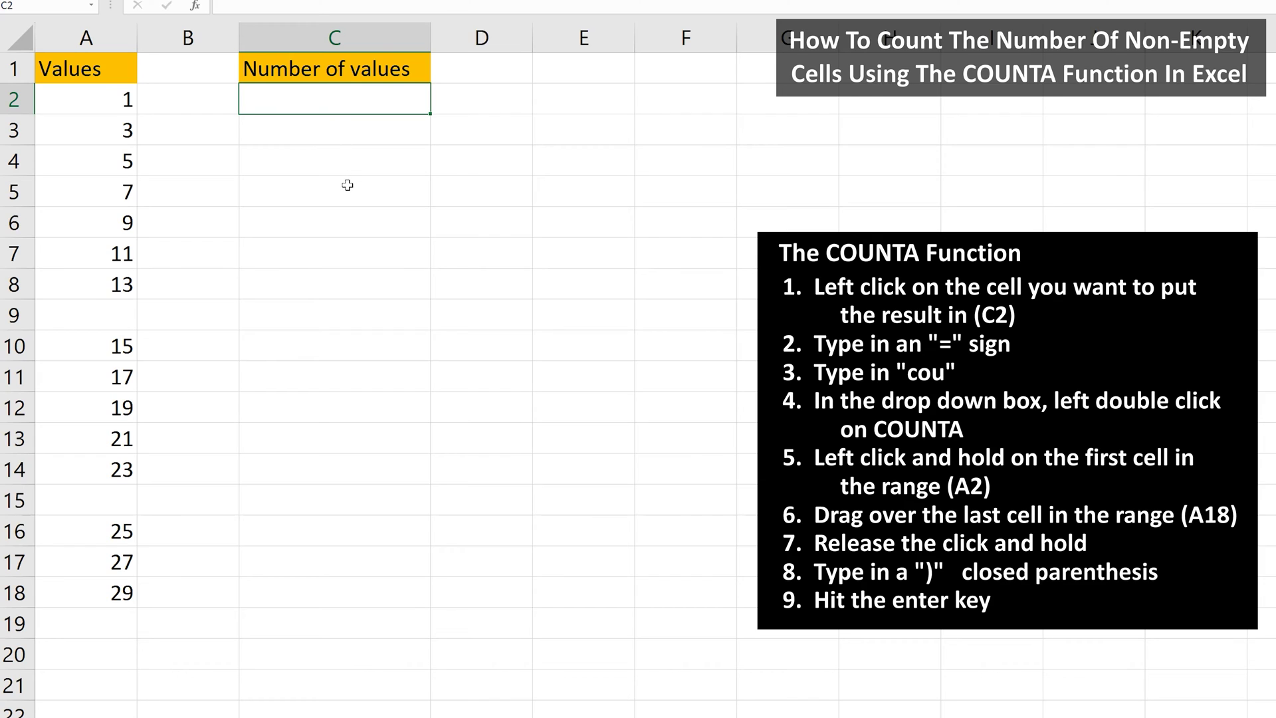
type("=")
type("cou")
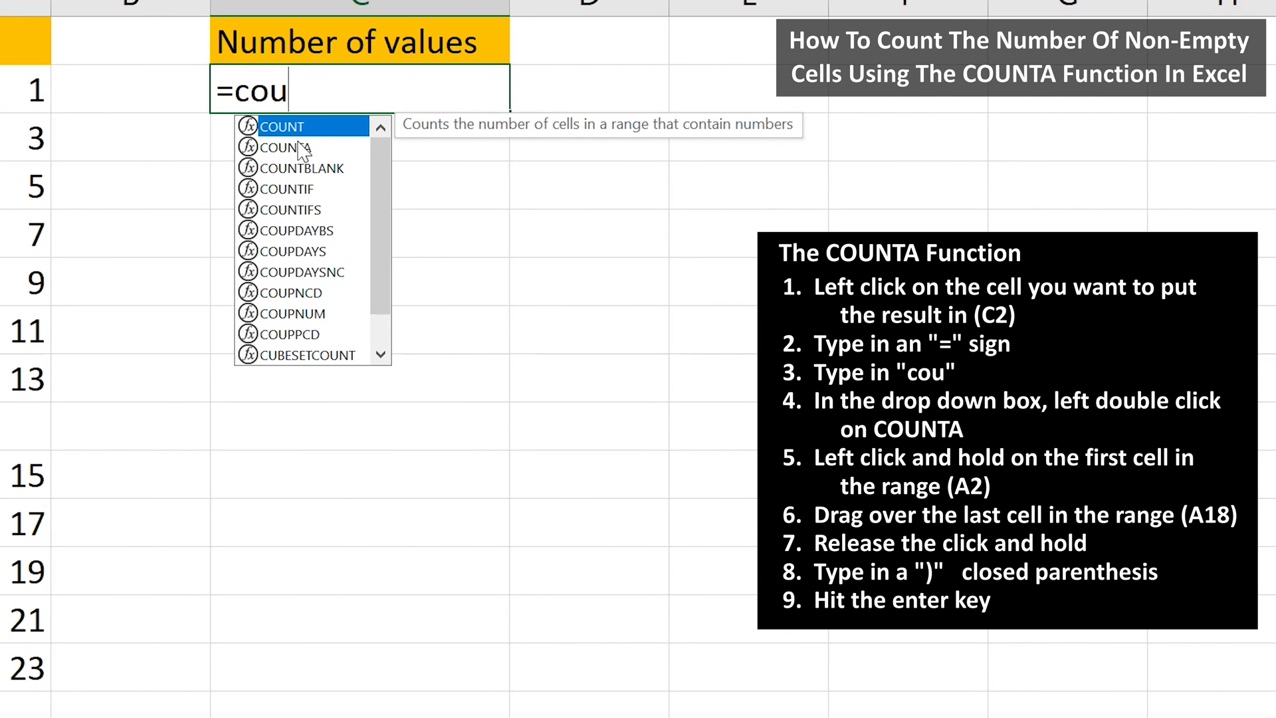
double_click(301, 149)
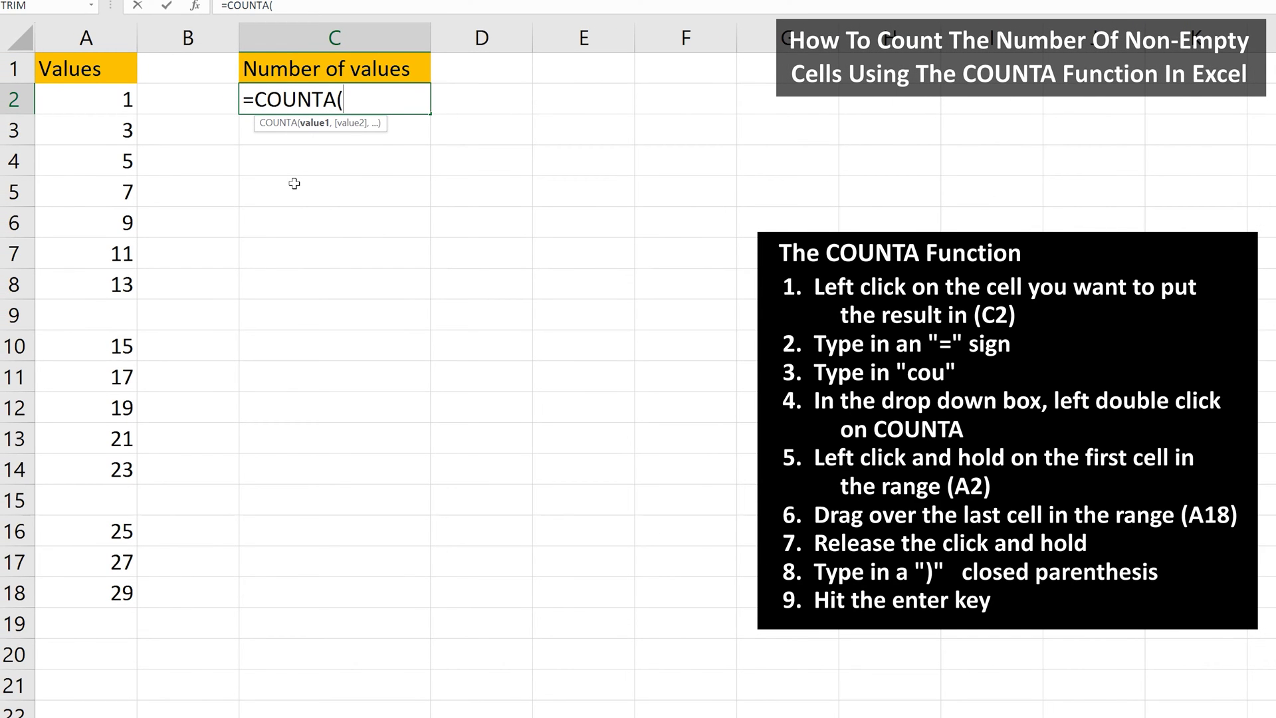
Complete =COUNTA(A2:A18) in C2 (15) and =COUNTA(D5:K5) in C5 (6).
left_click(113, 100)
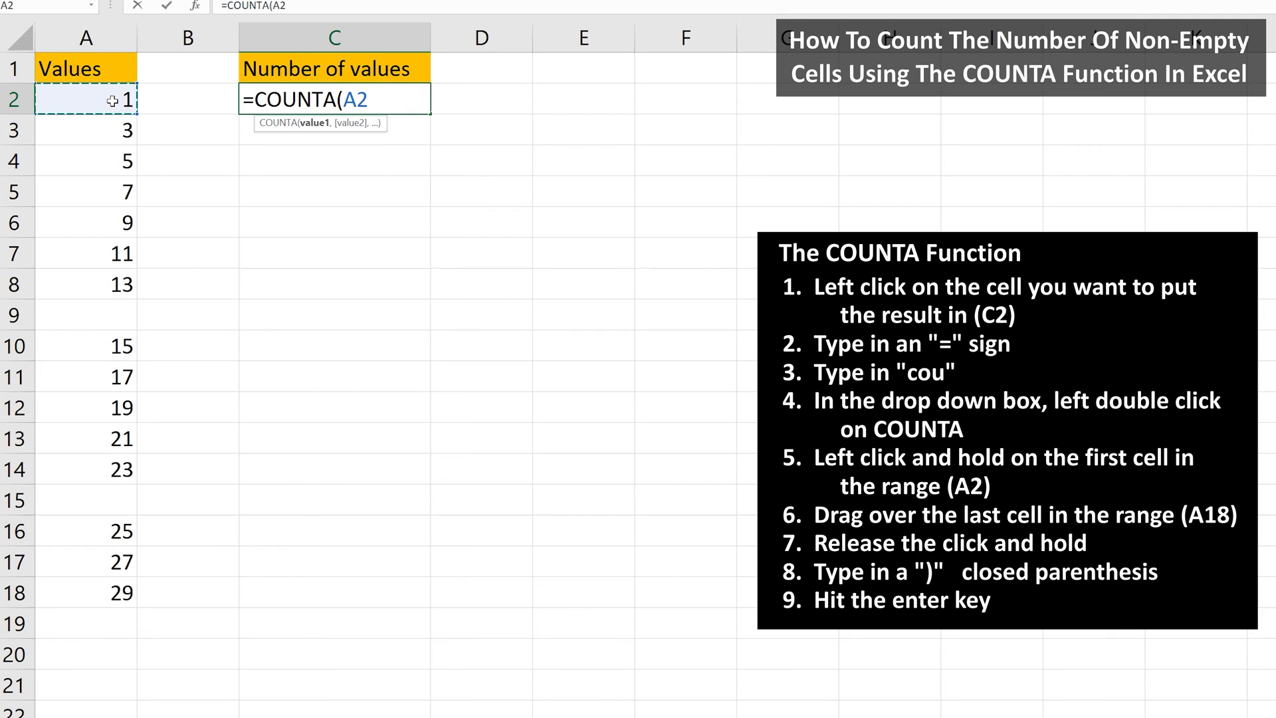
left_click_drag(113, 101, 123, 596)
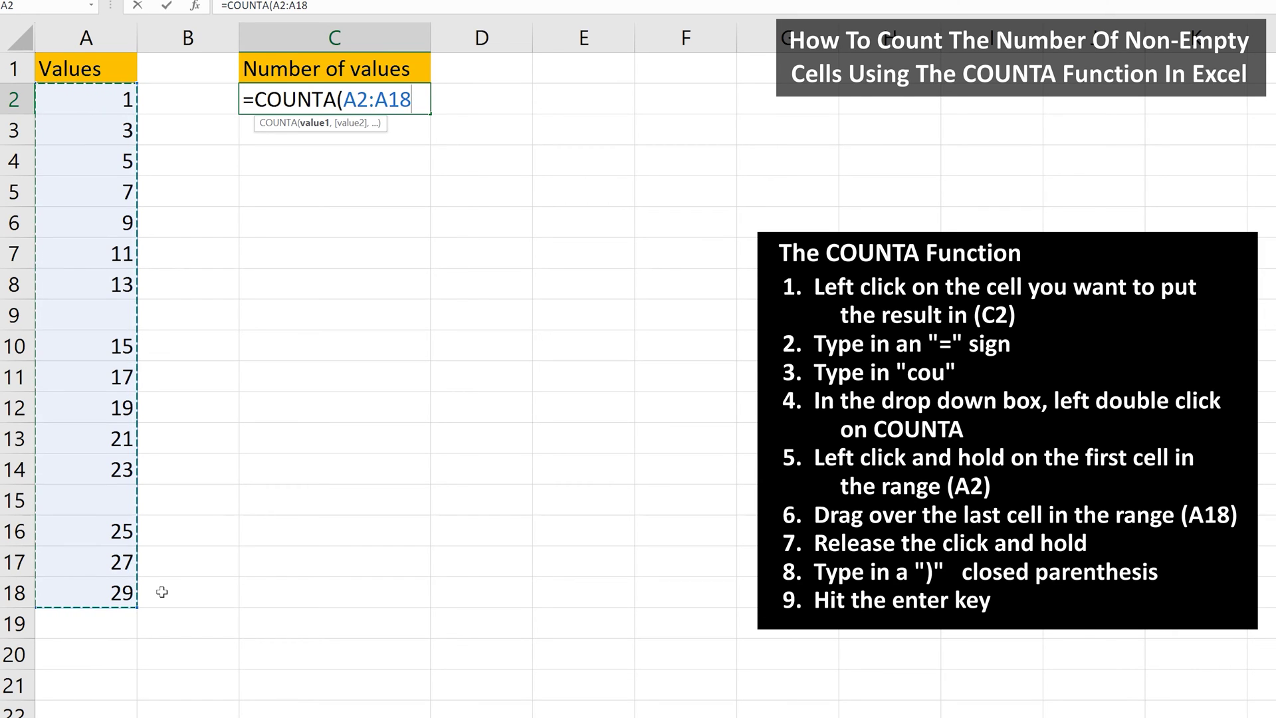
type(")")
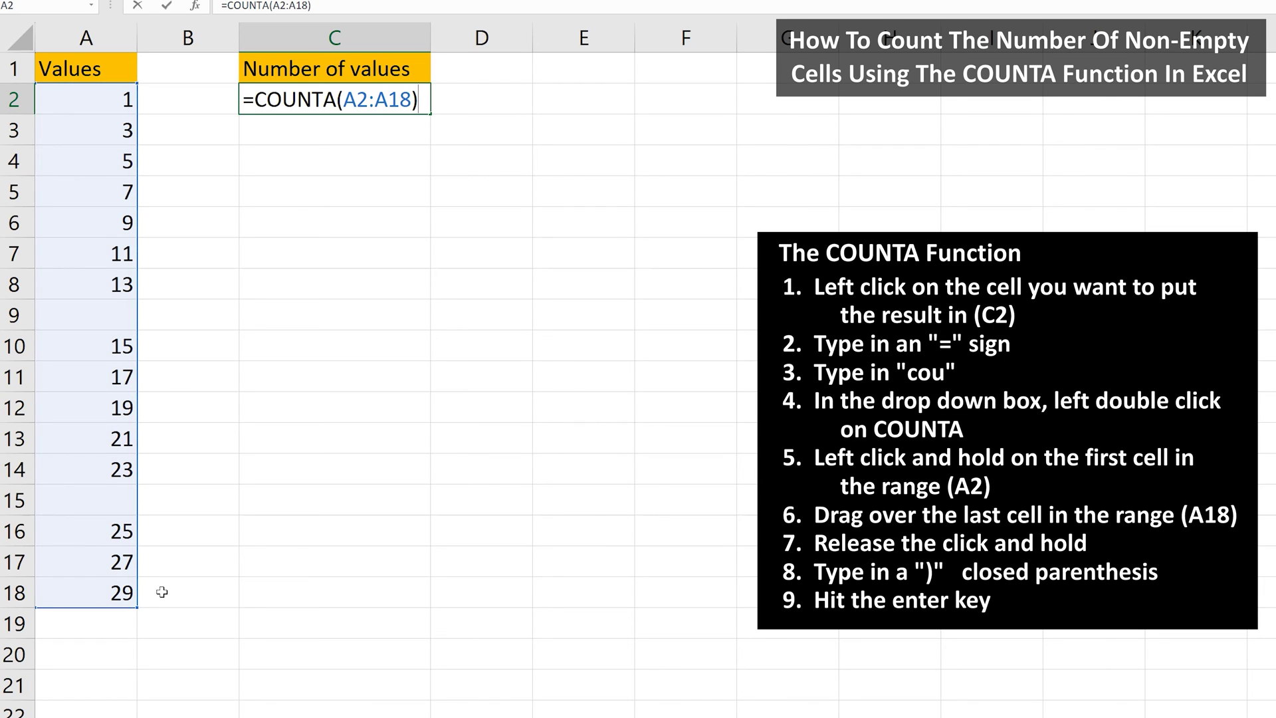
key("Return")
type("=COUNTA(D5:K5)")
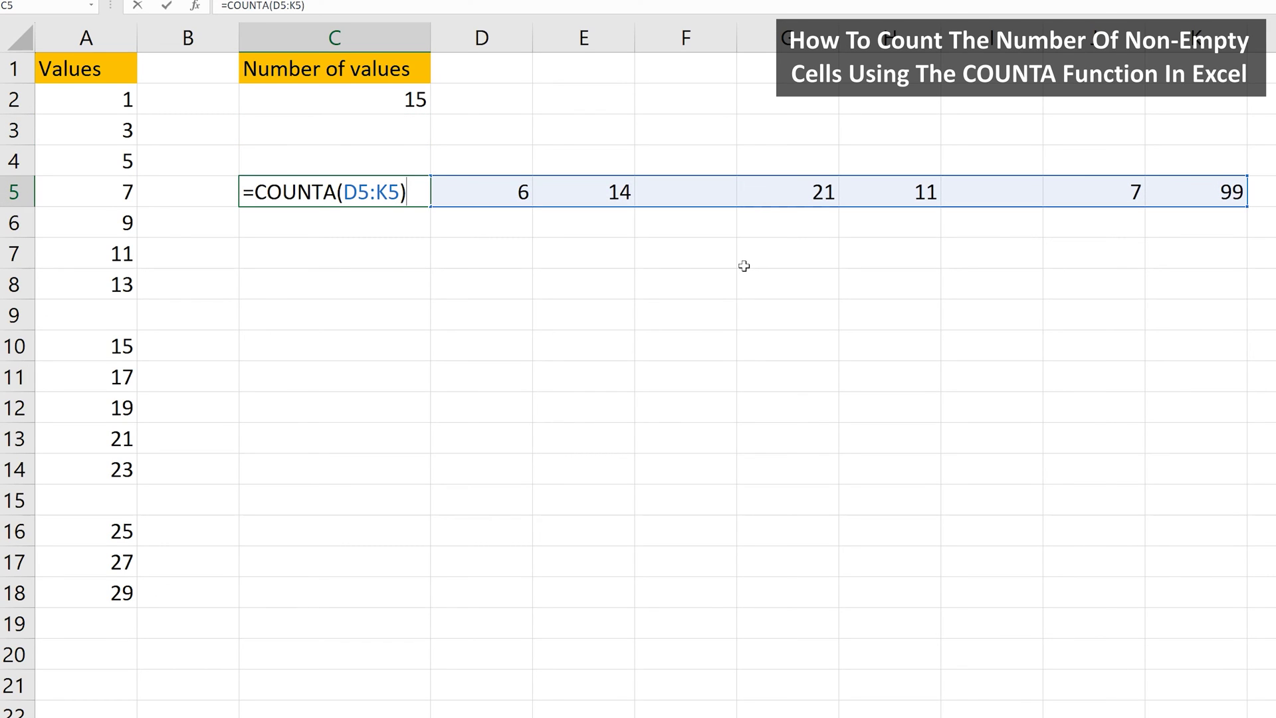
key("Return")
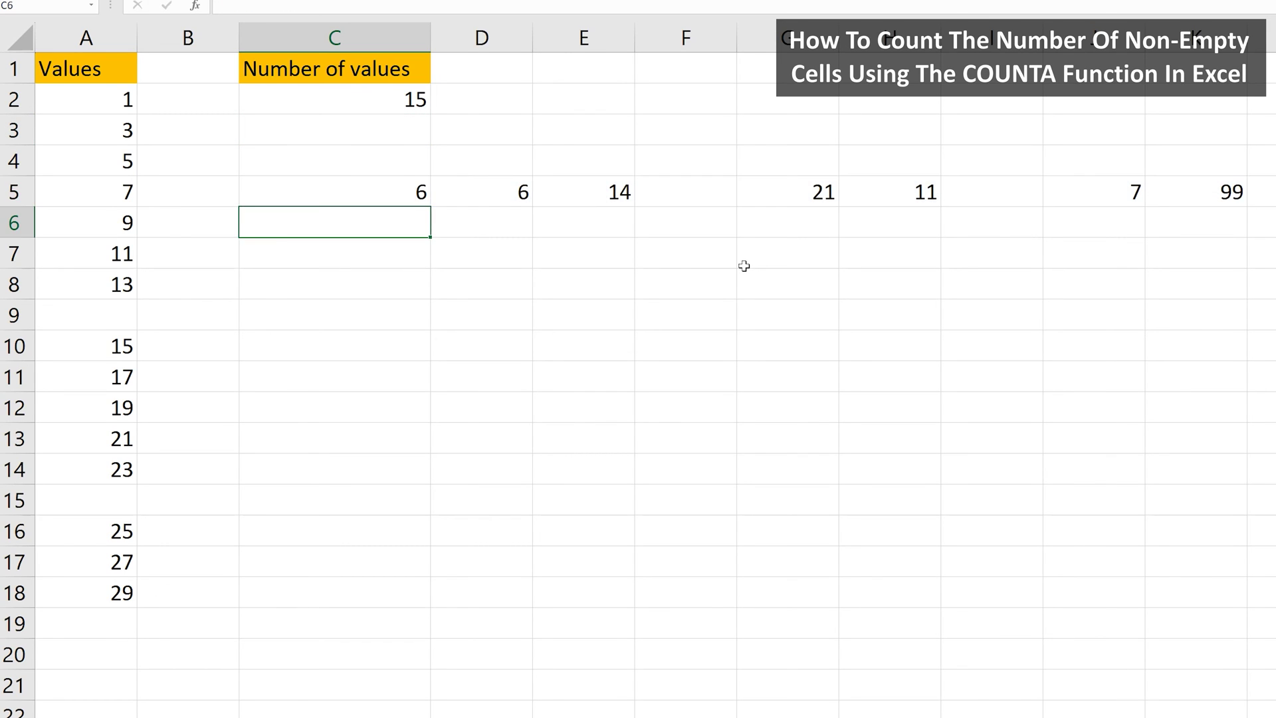